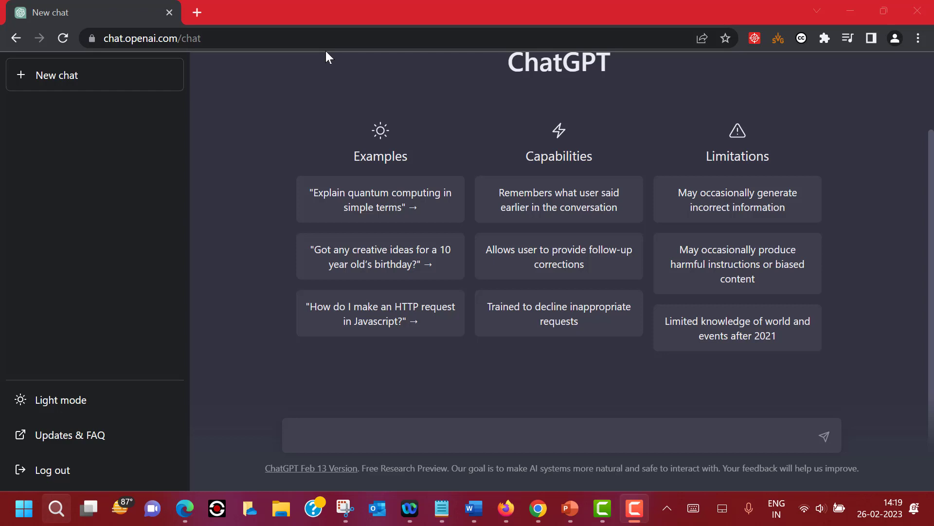
# - Write a prompt giving your name as a certified AWS Solutions Architect with 03 years' experience, asking how to answer "Tell me about yourself"
pyautogui.click(343, 429)
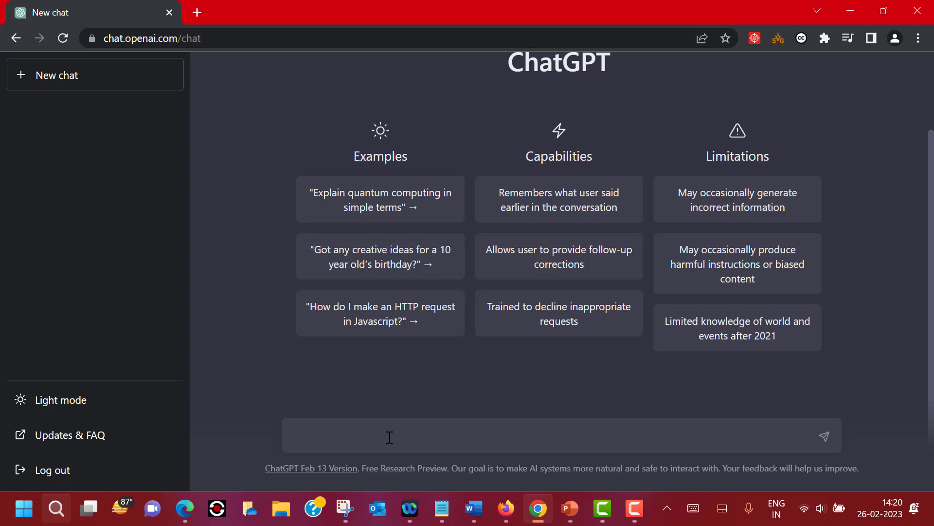
pyautogui.write('I am varun')
pyautogui.write(',  I am a cert')
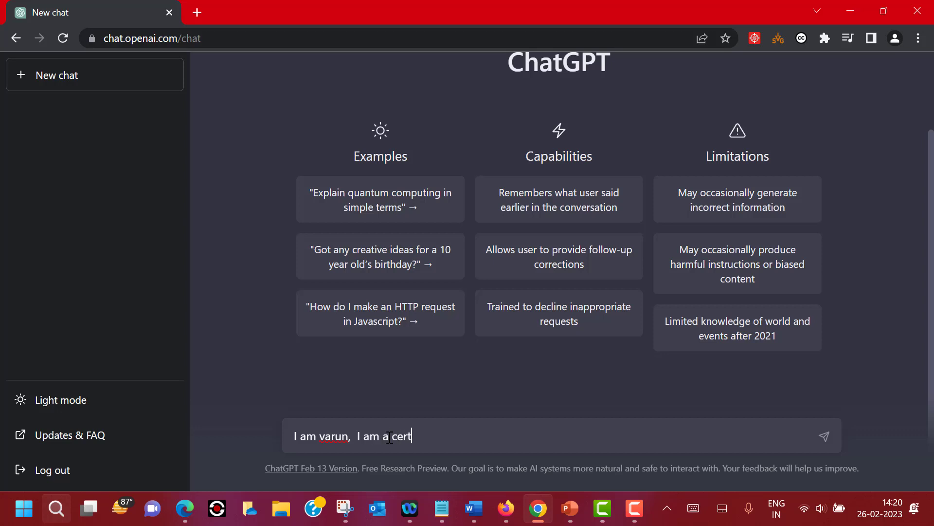
pyautogui.write('ified AWS Solutions Ar')
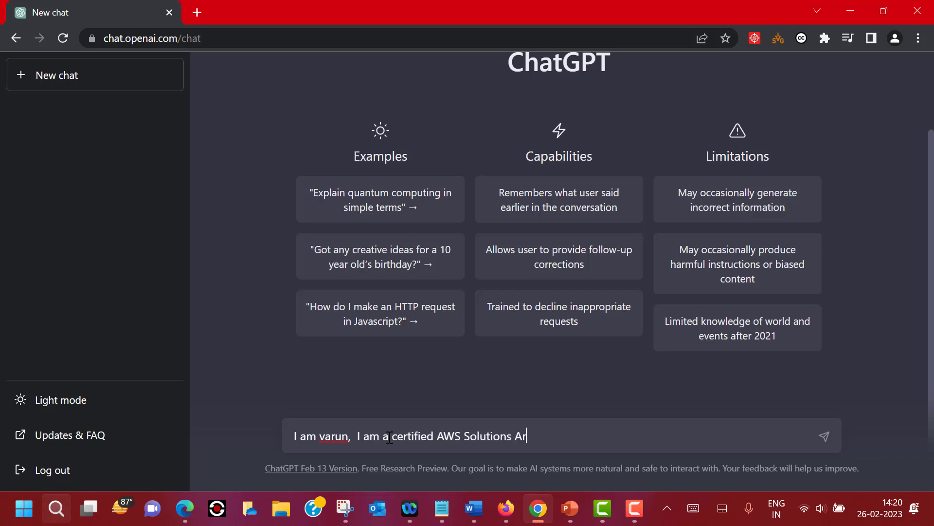
pyautogui.write('chitect with 03 ye')
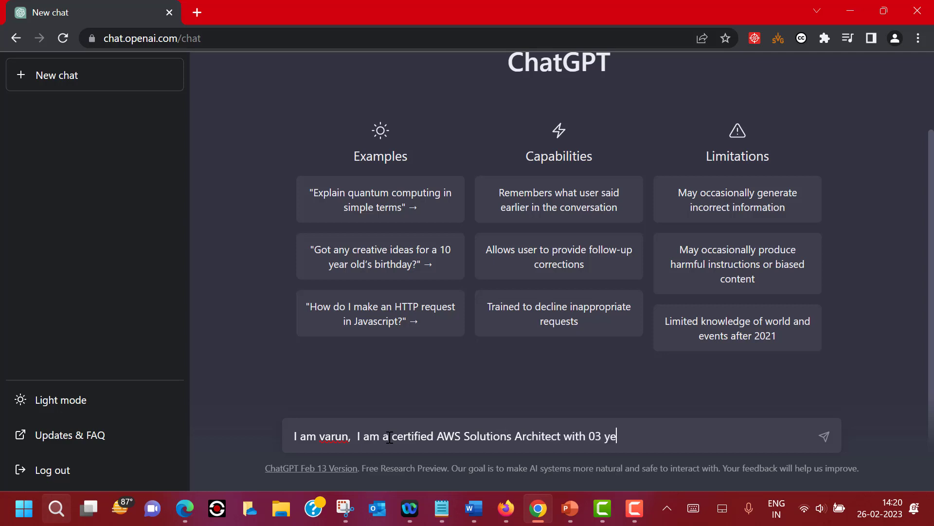
pyautogui.write('ars of experi')
pyautogui.write('ence in x')
pyautogui.write('yz company. Please')
pyautogui.write(' let me kno')
pyautogui.write('w for an ')
pyautogui.write('upcoming in')
pyautogui.write('terview ')
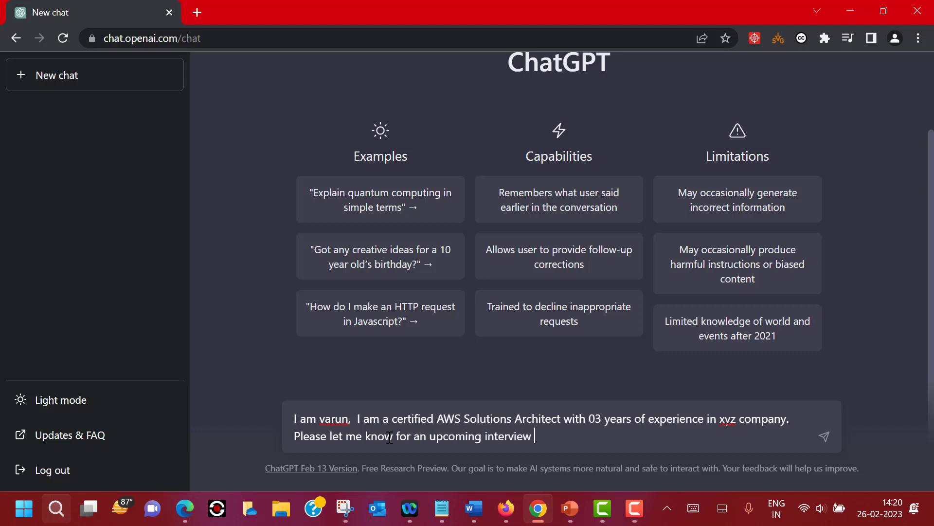
pyautogui.write('how to answer if someo')
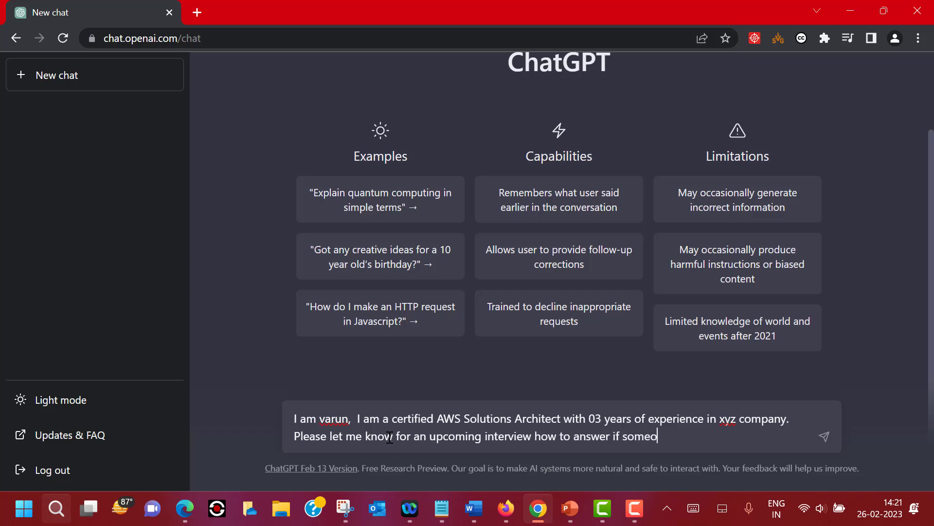
pyautogui.write('e ask "Tell me about yourself".')
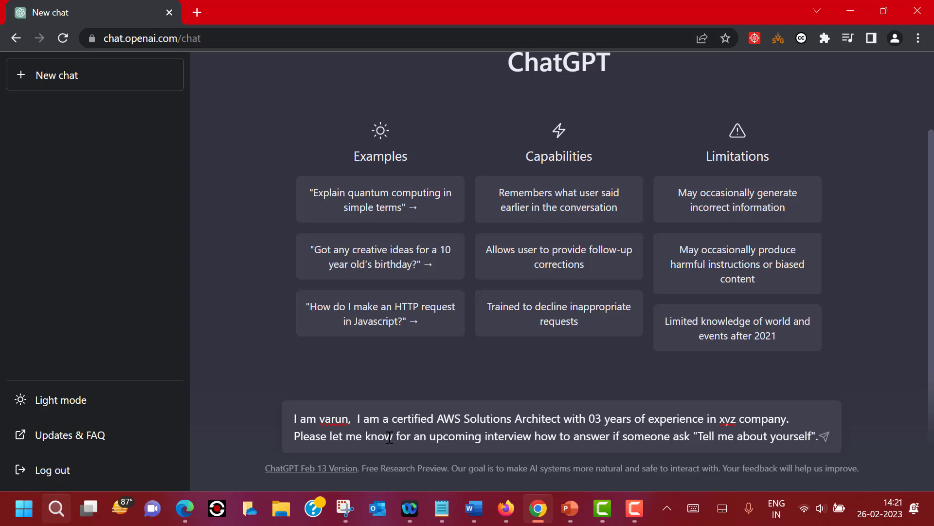
# - Send the self-introduction question and get ChatGPT's sample answer, with a tip to keep it concise
pyautogui.press('Return')
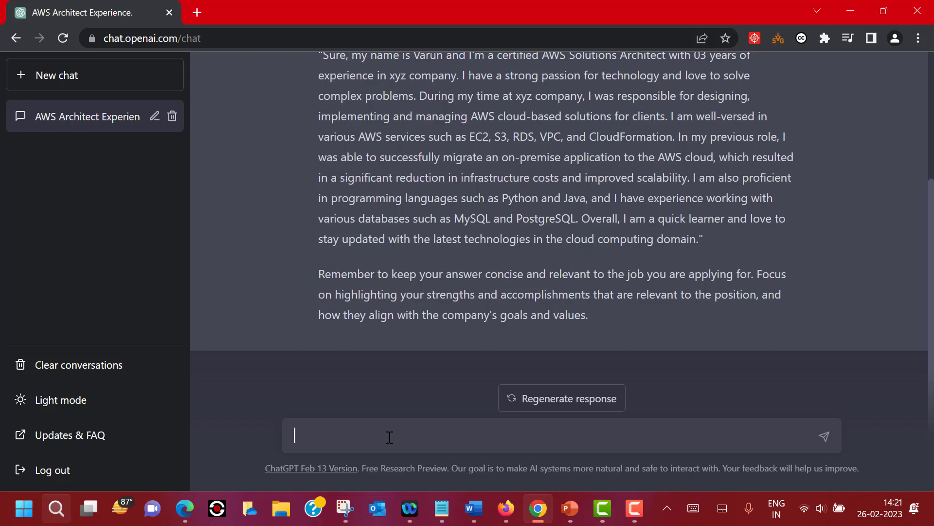
# - Write a follow-up asking for help answering what you do on a daily basis in your current role
pyautogui.click(390, 437)
pyautogui.write('So')
pyautogui.click(318, 435)
pyautogui.doubleClick(300, 434)
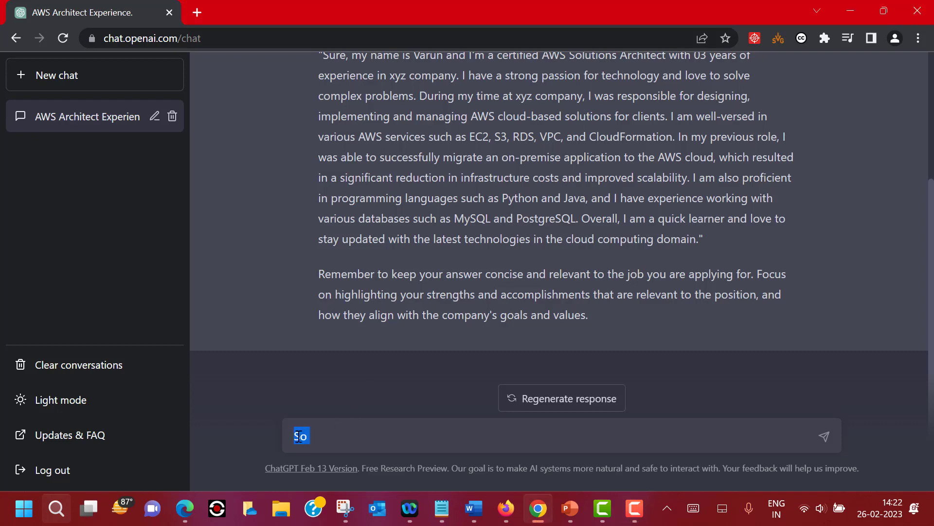
pyautogui.click(555, 432)
pyautogui.write('now we got ')
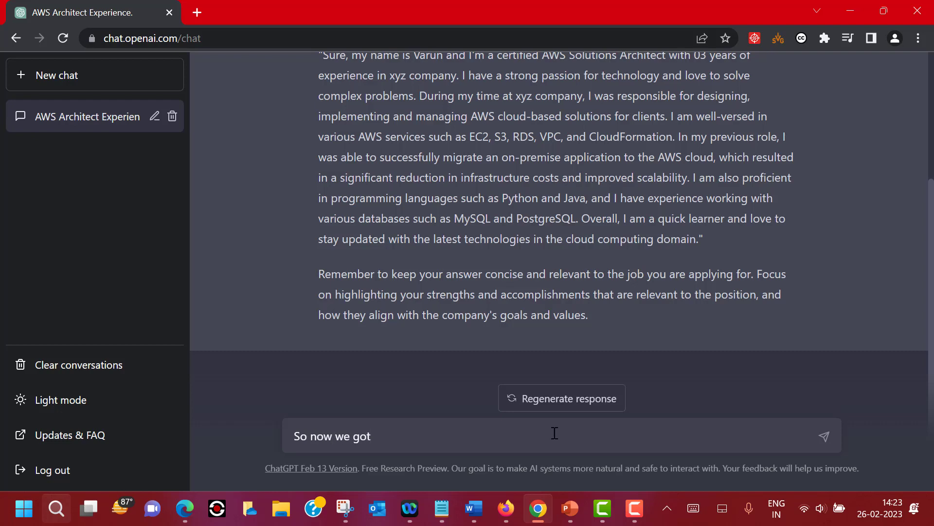
pyautogui.write('the answer of first question')
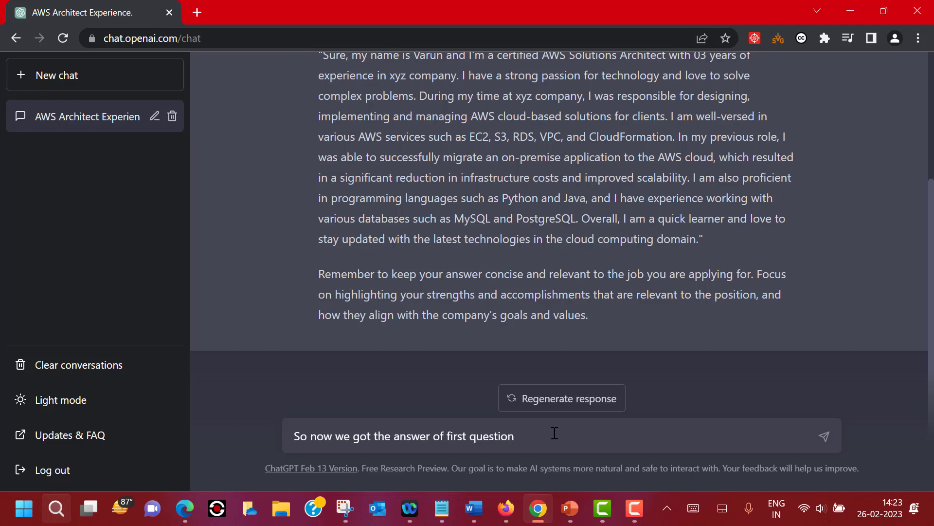
pyautogui.write(', most of the time next qu')
pyautogui.press('BackSpace')
pyautogui.write('uestion would ')
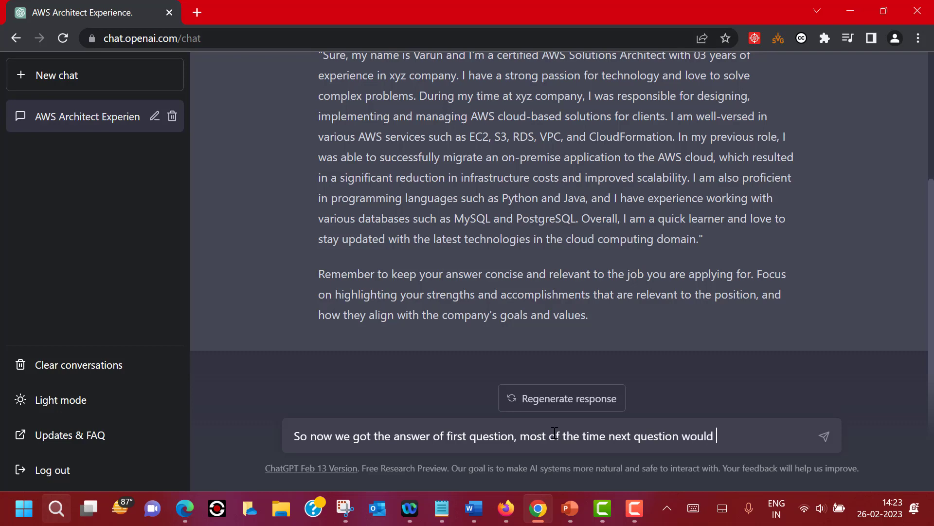
pyautogui.write('be around what do ')
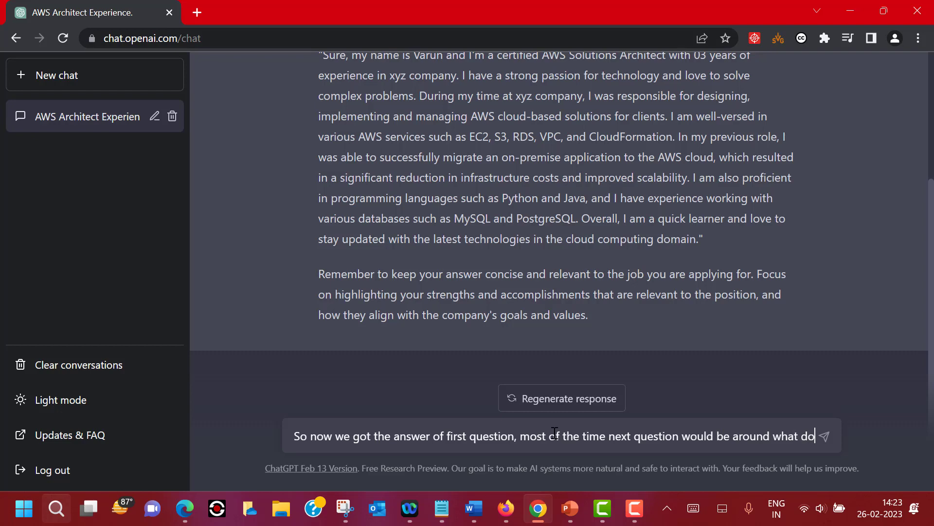
pyautogui.write('you do ')
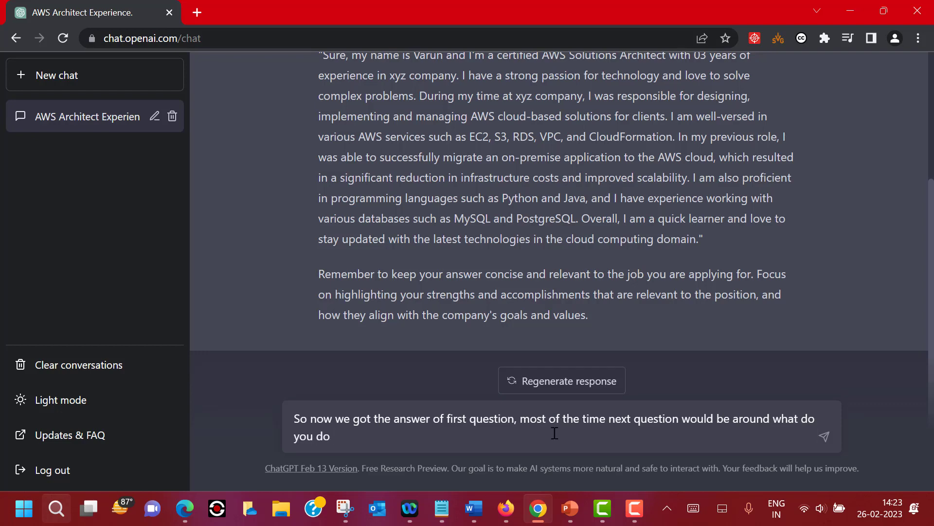
pyautogui.write('on daily basis')
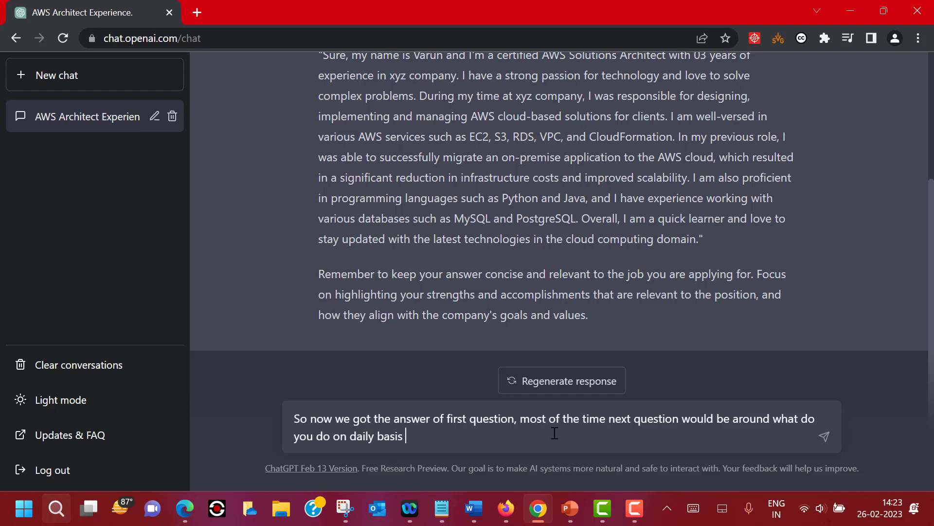
pyautogui.write(' in your currt')
pyautogui.press('BackSpace')
pyautogui.write('ent role,')
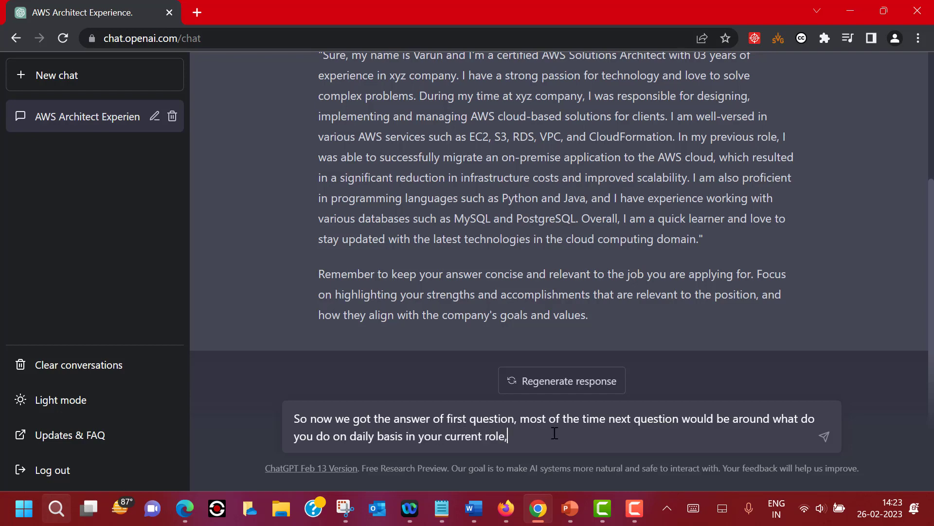
pyautogui.write(' can you help me to answer that')
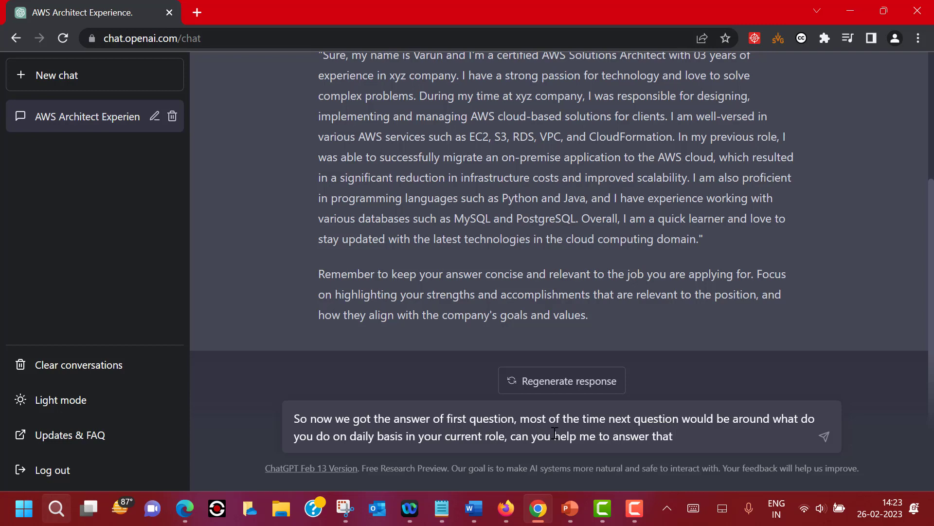
# - Send the daily-duties follow-up and get a sample answer ending with CloudWatch monitoring
pyautogui.press('Return')
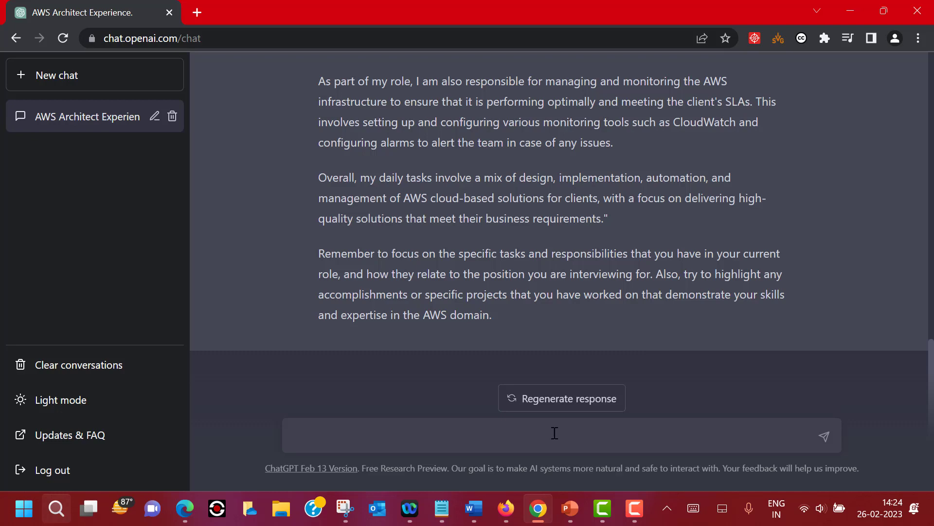
# - Write the request "Based on above, can you suggest 10 AWS solutions Architect Interview questions?"
pyautogui.write('Bae')
pyautogui.press('BackSpace')
pyautogui.write('sed on above ')
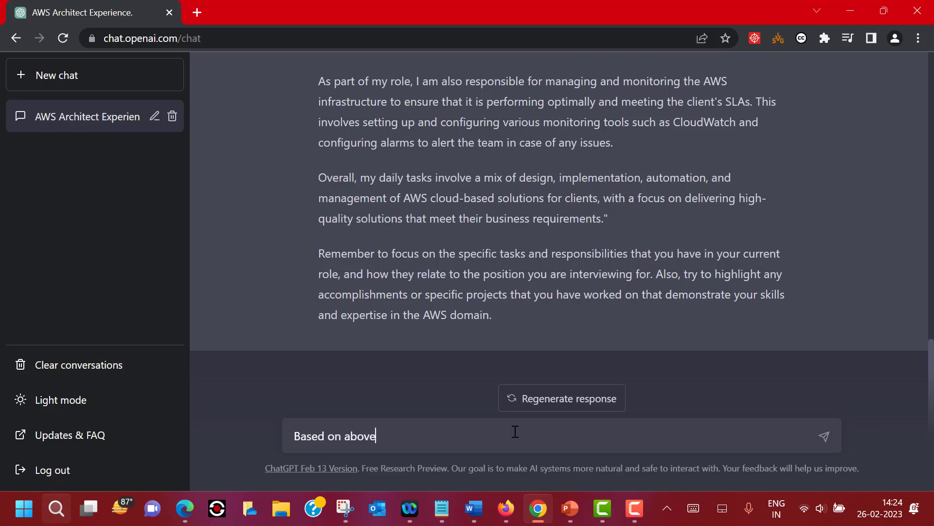
pyautogui.write(', can you sugg')
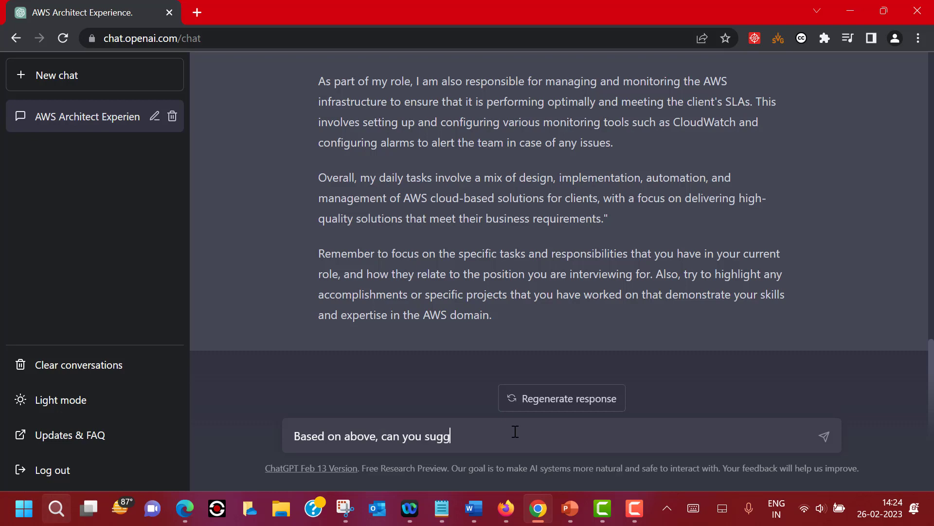
pyautogui.write('est 10 AWS solutions ')
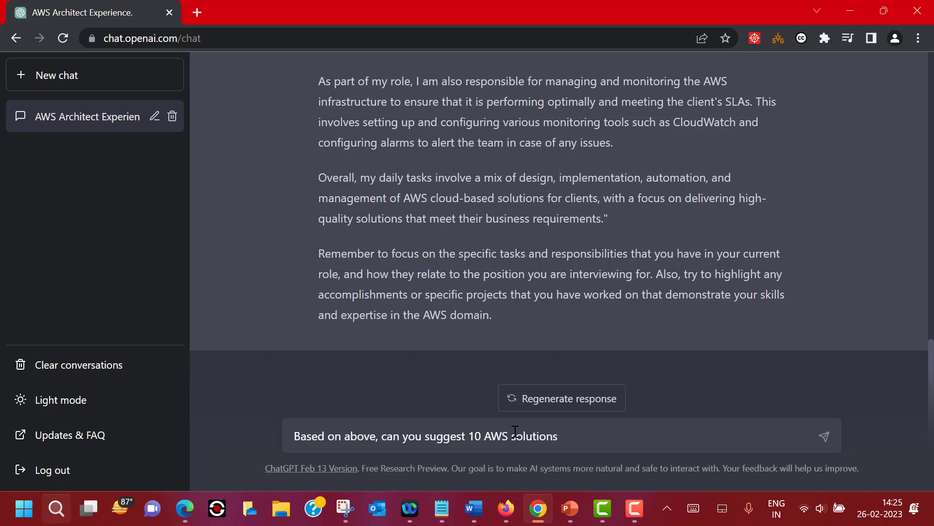
pyautogui.write('Architect Interview que')
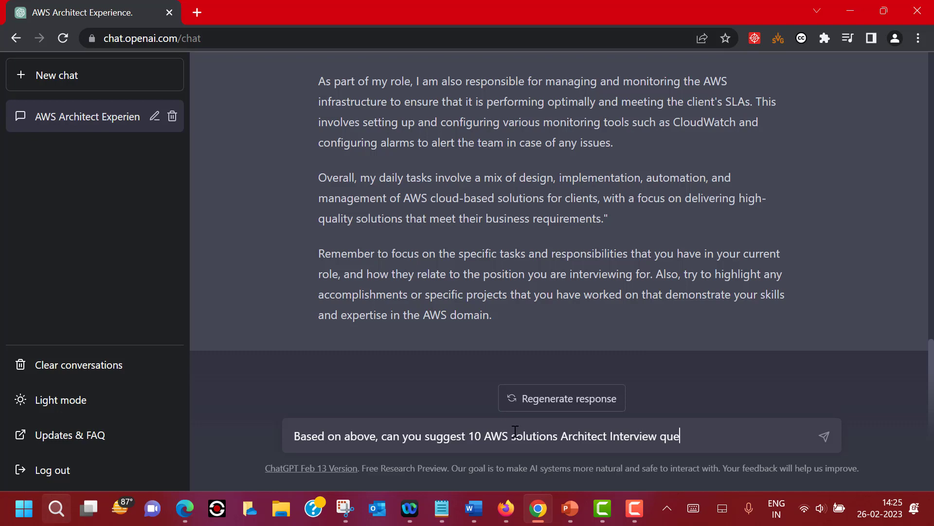
pyautogui.write('stions?')
# - Send the request and get 10 sample AWS Solutions Architect interview questions
pyautogui.press('Return')
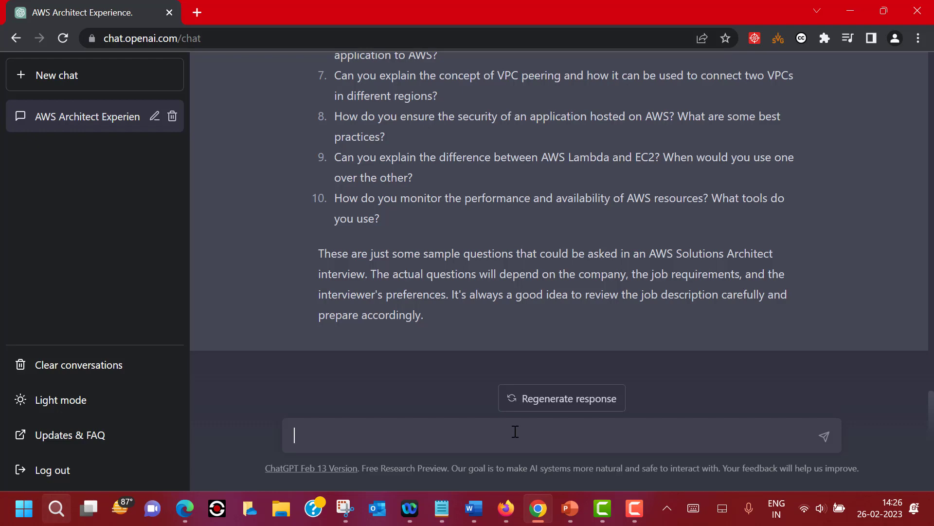
# - Ask "can you help to answer the question number 10 above" and get the monitoring answer
pyautogui.write('can you help to answer the question nu')
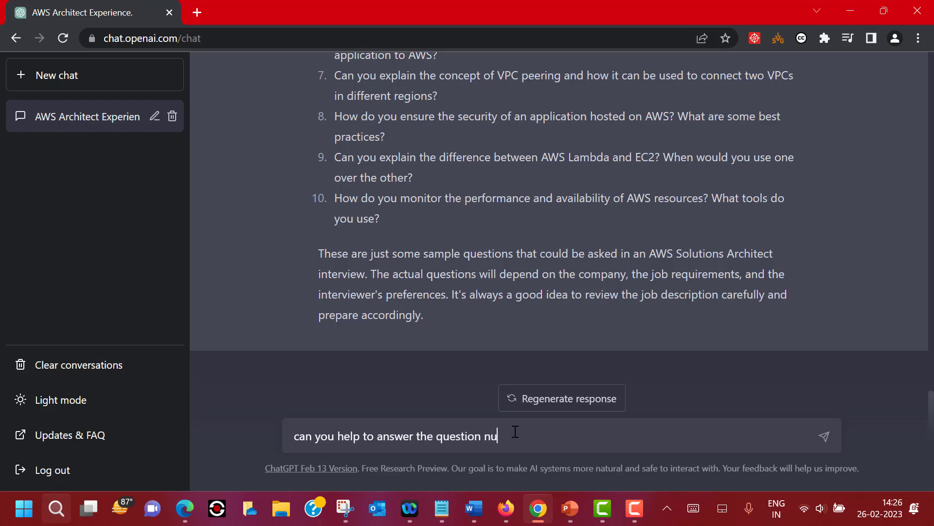
pyautogui.write('mber 10 above')
pyautogui.press('Return')
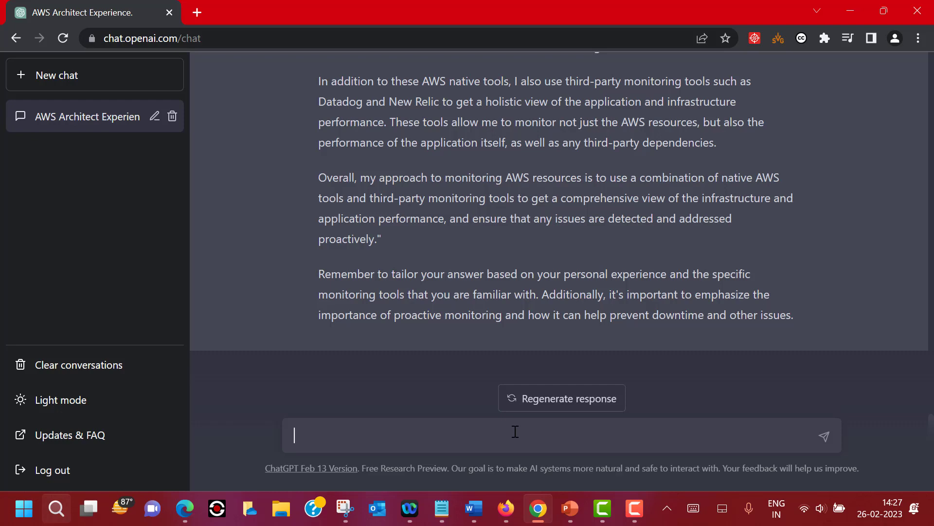
# - Write a prompt asking ChatGPT to answer the question about a complex AWS solution you have designed
pyautogui.write('Can you answer t')
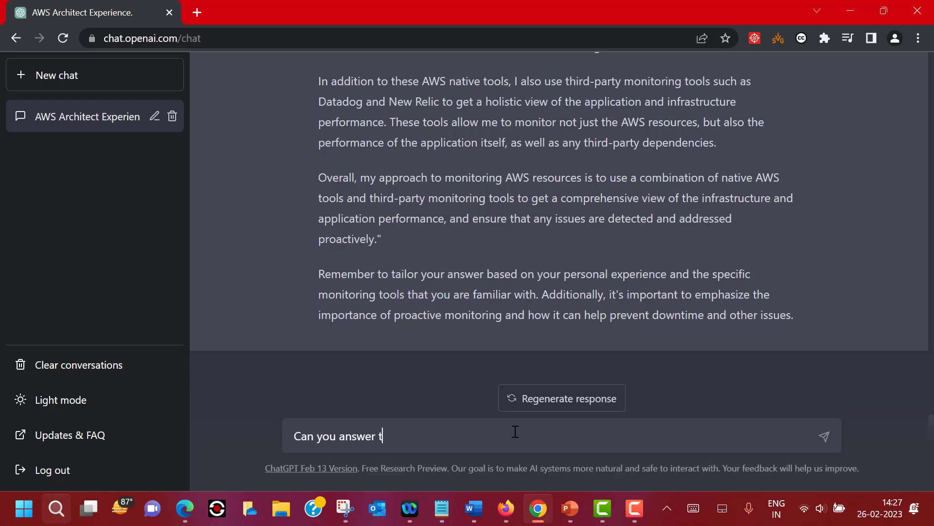
pyautogui.write('he question about ')
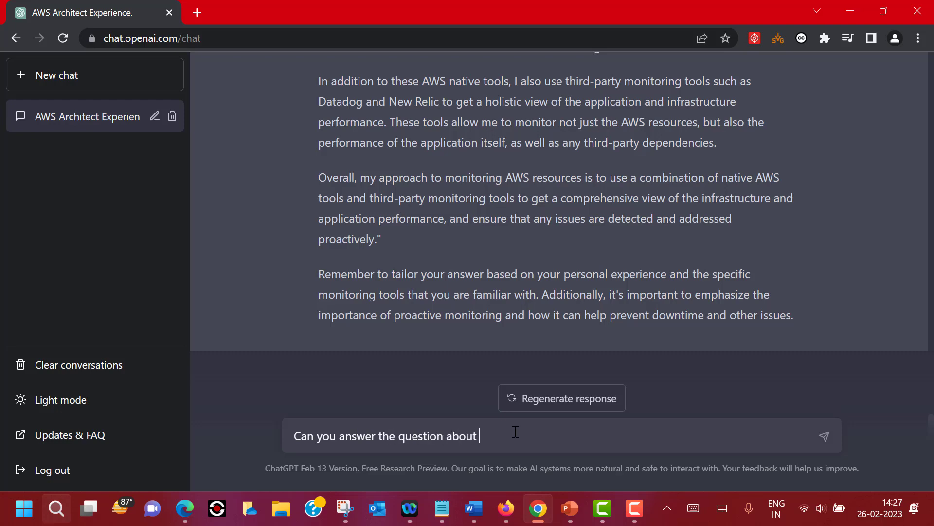
pyautogui.write('a complex AWS solution')
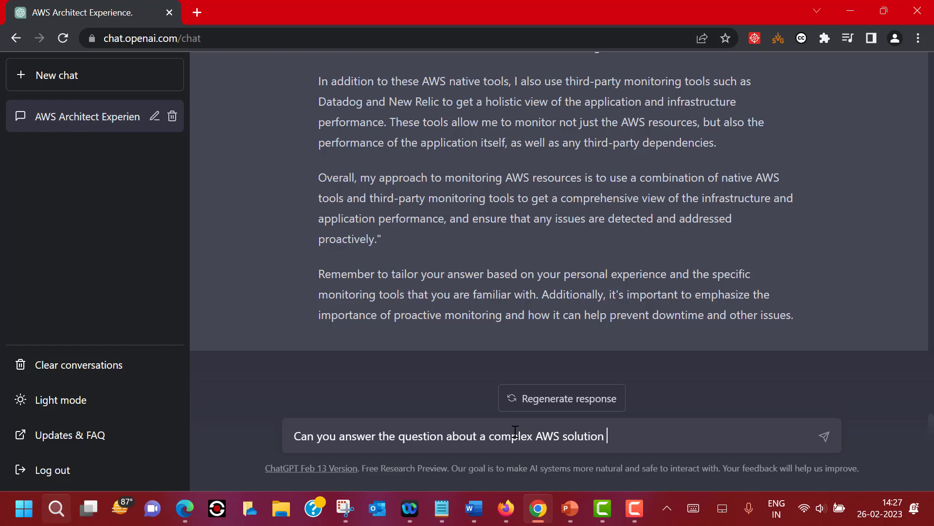
pyautogui.write(' which you have desig')
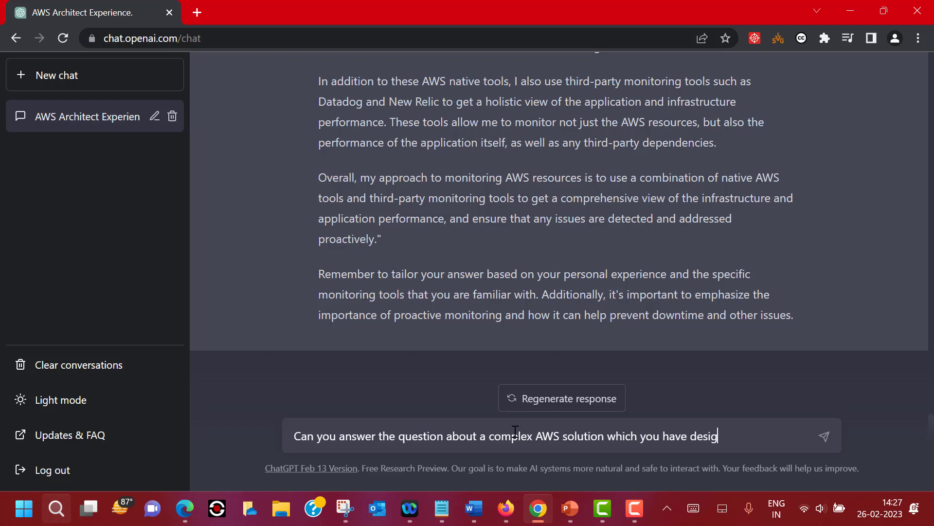
pyautogui.write('ned"')
pyautogui.write('"')
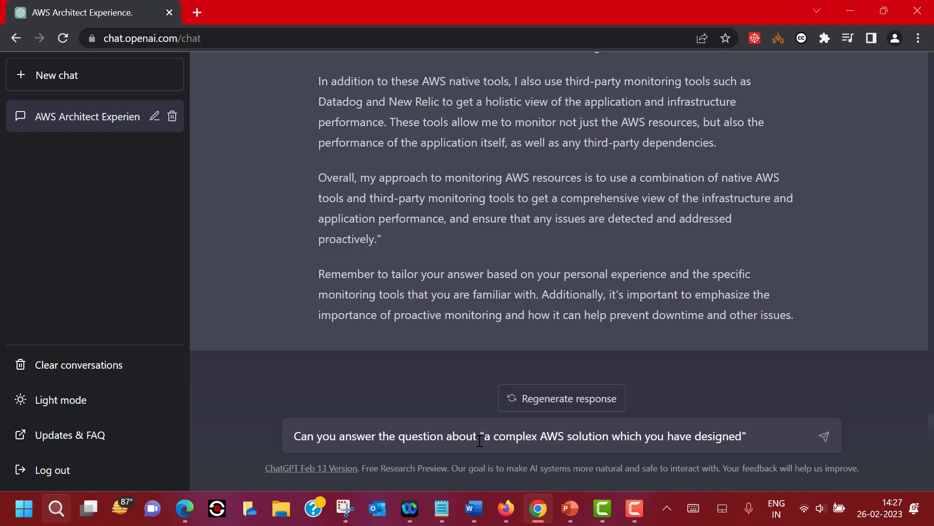
# - Send the prompt and get the legacy-to-microservices answer using CloudFormation and CodePipeline
pyautogui.press('Return')
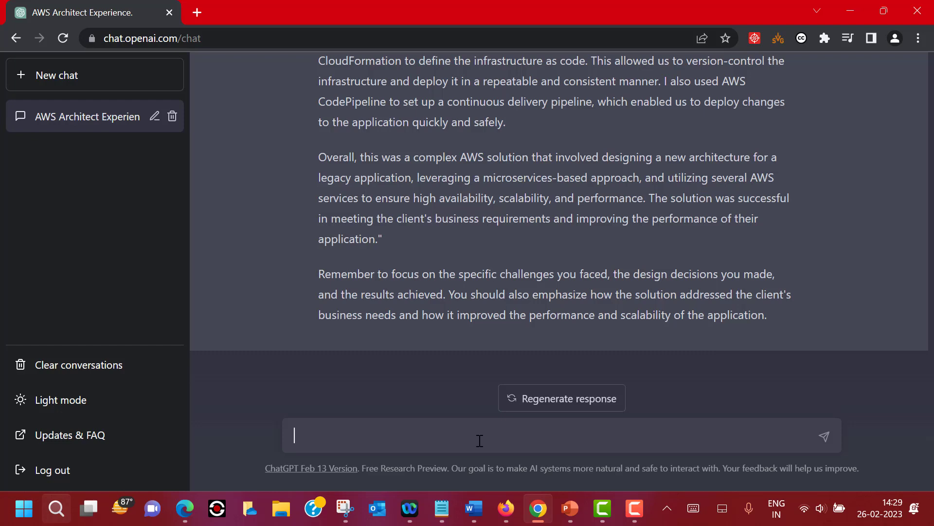
# - Ask "Can you answer this question based on STAR Method?" and get the STAR-format answer
pyautogui.write('Can ou')
pyautogui.press('BackSpace')
pyautogui.press('BackSpace')
pyautogui.write('you answer this w')
pyautogui.press('BackSpace')
pyautogui.write('question ')
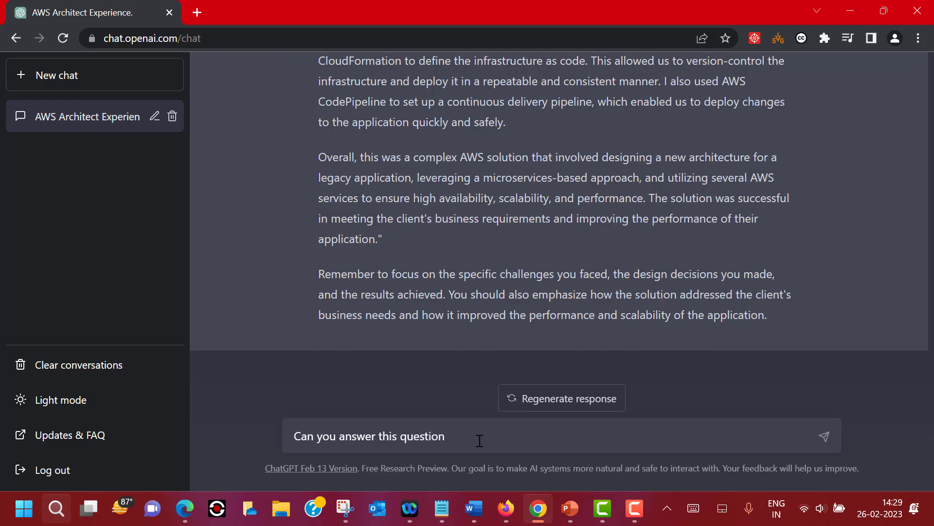
pyautogui.write('based on STAR Method?')
pyautogui.press('Return')
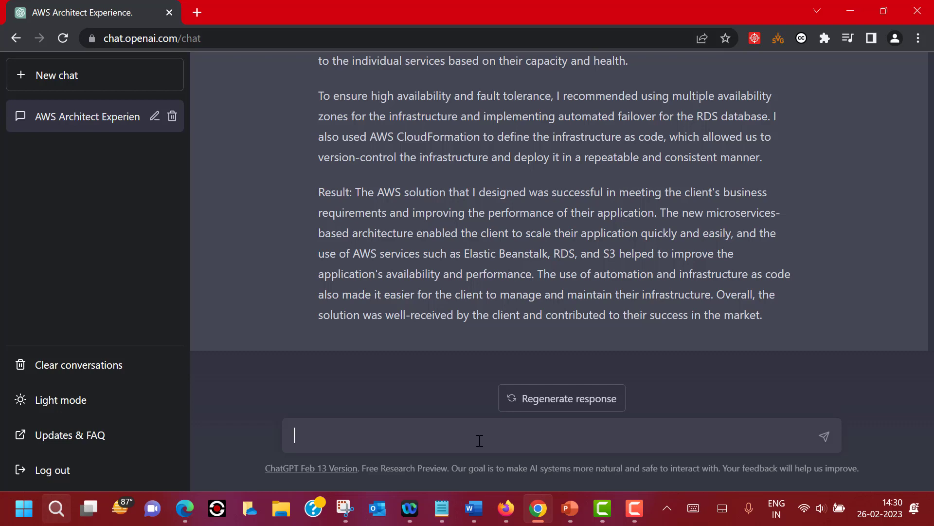
# - Draft 'Can you suggest an appropriate question which I can ask at the end of interview' in the message box, fixing typos
pyautogui.click(480, 440)
pyautogui.write('Can')
pyautogui.write('you suggest a ')
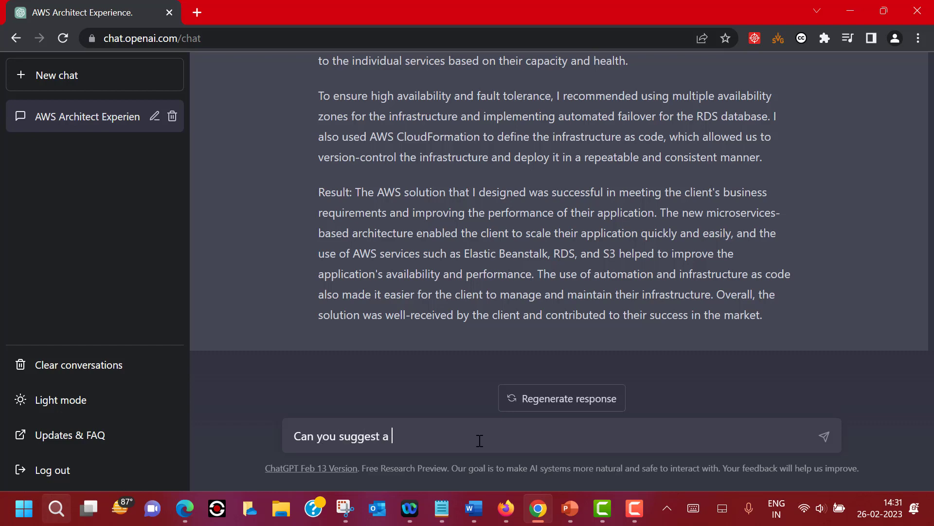
pyautogui.write('qustion')
pyautogui.press('BackSpace')
pyautogui.press('BackSpace')
pyautogui.press('BackSpace')
pyautogui.press('BackSpace')
pyautogui.press('BackSpace')
pyautogui.press('BackSpace')
pyautogui.write('e')
pyautogui.press('BackSpace')
pyautogui.press('BackSpace')
pyautogui.press('BackSpace')
pyautogui.write('n appropriate question which I can ask at')
pyautogui.press('BackSpace')
pyautogui.press('BackSpace')
pyautogui.write('at the end of interviwew')
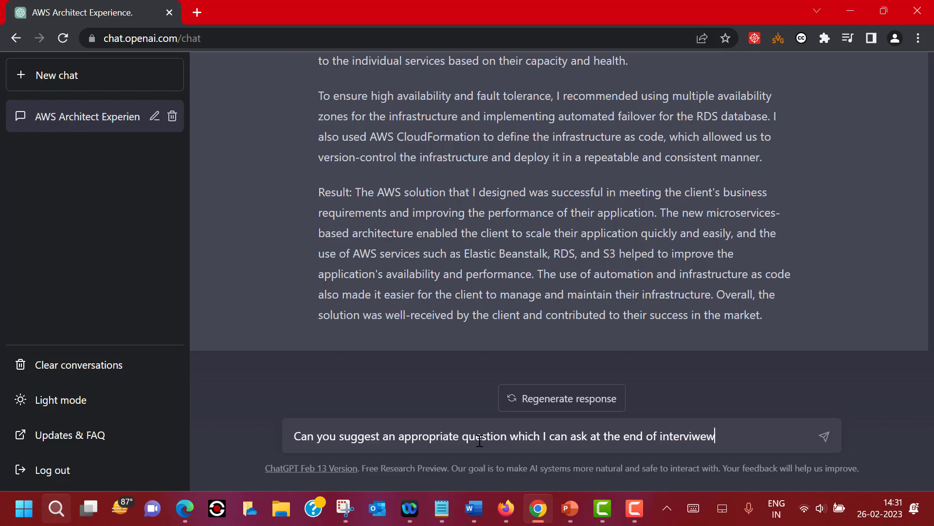
pyautogui.press('BackSpace')
pyautogui.press('BackSpace')
pyautogui.press('BackSpace')
# - Complete the word 'interview?' and send the end-of-interview question to ChatGPT
pyautogui.write('ew?')
pyautogui.press('Return')
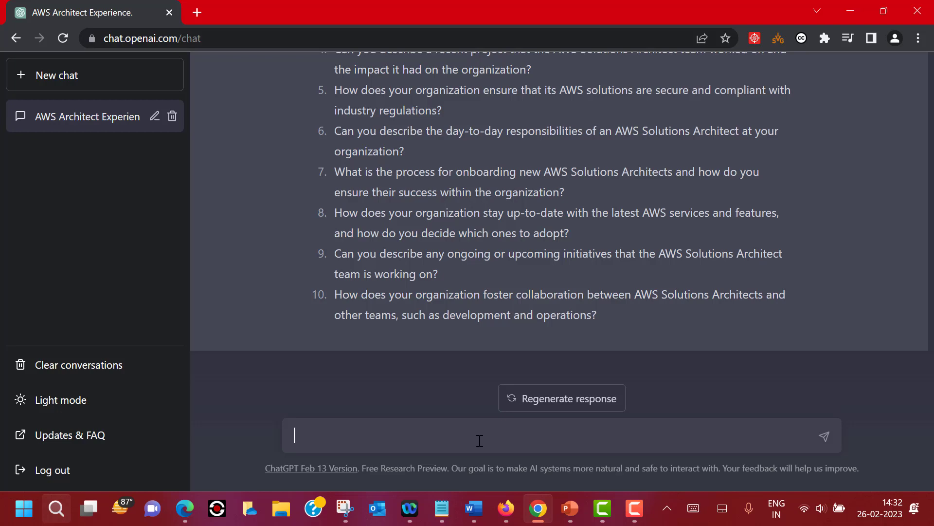
# - Ask ChatGPT 'How to close this interview on a better note?', correcting typos before sending
pyautogui.write('How t')
pyautogui.write('clo')
pyautogui.press('BackSpace')
pyautogui.press('BackSpace')
pyautogui.press('BackSpace')
pyautogui.press('BackSpace')
pyautogui.write('o close this ine')
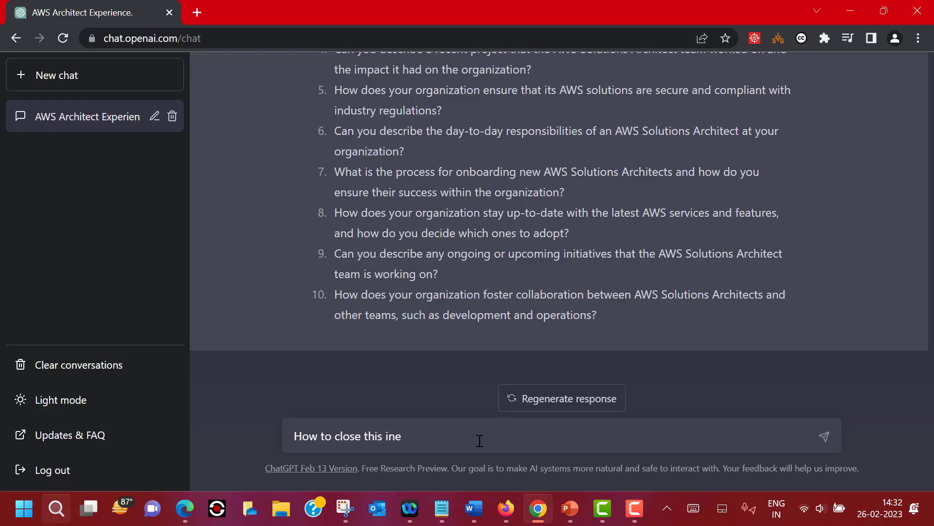
pyautogui.press('BackSpace')
pyautogui.write('terview on a better notw')
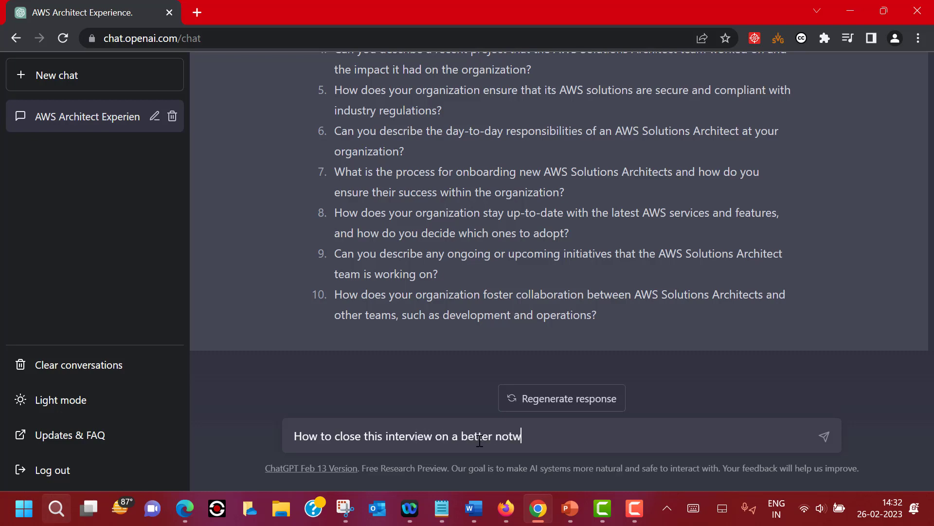
pyautogui.press('BackSpace')
pyautogui.write('e?')
pyautogui.press('Return')
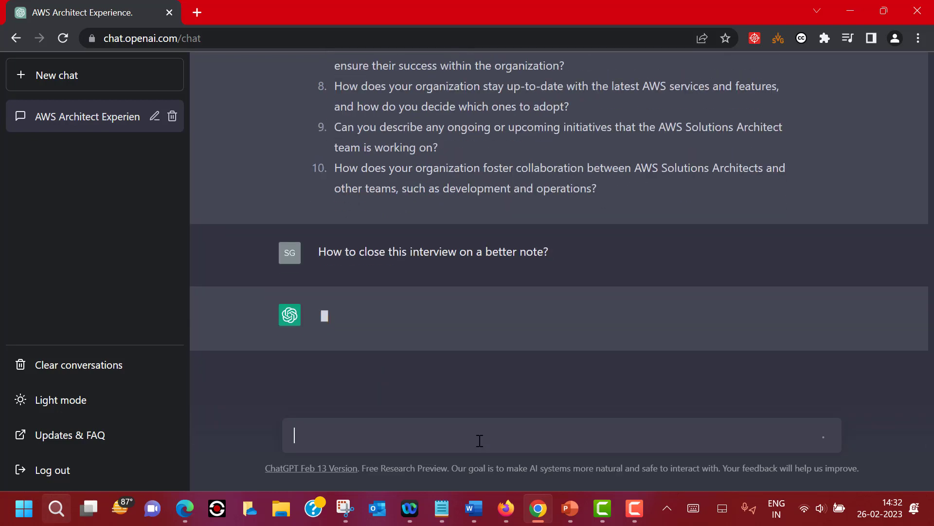